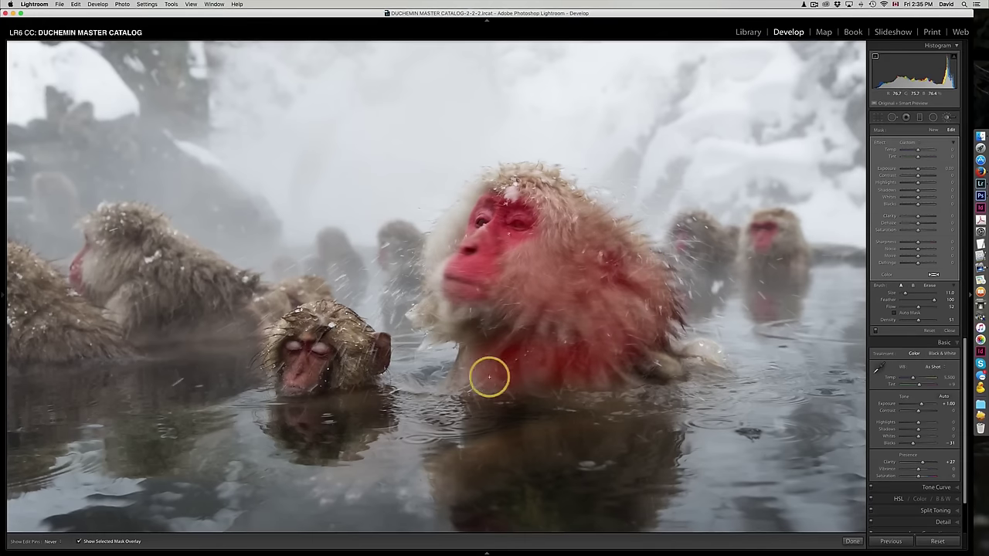
Step: Paint the adjustment brush mask over the young monkey and both monkeys' reflections in the water, then hide the mask overlay
mouse_move(305, 358)
left_mouse_down()
mouse_move(340, 334)
mouse_move(377, 354)
mouse_move(353, 353)
mouse_move(367, 351)
mouse_move(337, 323)
mouse_move(313, 327)
mouse_move(288, 359)
mouse_move(290, 378)
mouse_move(283, 358)
mouse_move(321, 331)
mouse_move(321, 347)
mouse_move(345, 330)
mouse_move(375, 362)
mouse_move(290, 384)
mouse_move(343, 371)
mouse_move(319, 416)
mouse_move(296, 412)
mouse_move(343, 424)
mouse_move(313, 442)
mouse_move(288, 427)
mouse_move(323, 433)
mouse_move(293, 415)
mouse_move(253, 361)
left_mouse_up()
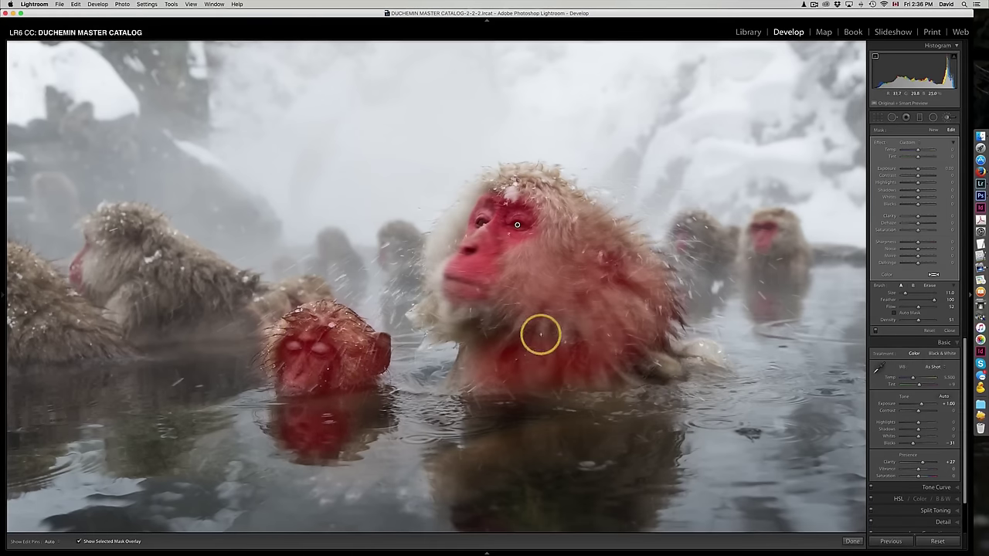
scroll(541, 367, "down", 3)
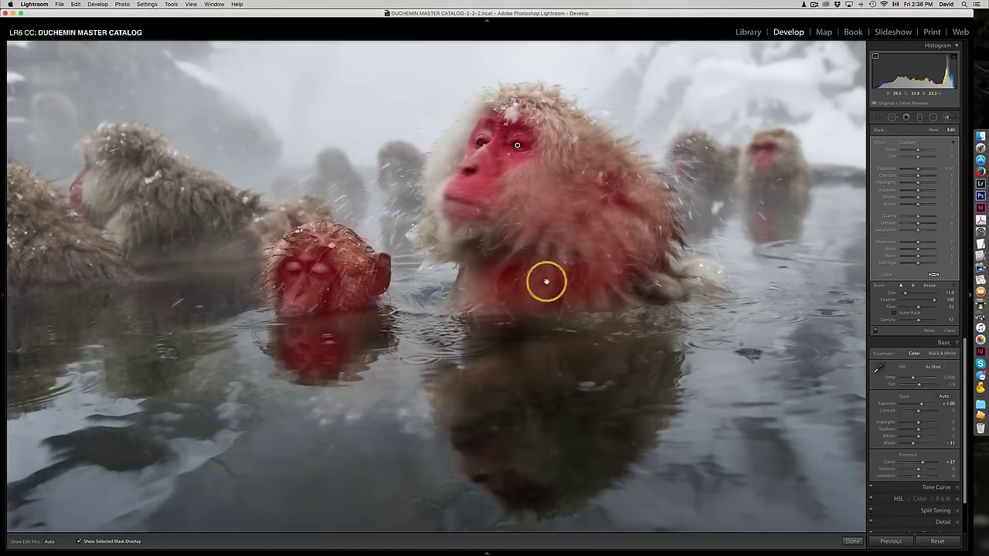
key("h")
mouse_move(500, 347)
left_mouse_down()
mouse_move(606, 368)
mouse_move(504, 381)
mouse_move(614, 367)
mouse_move(519, 363)
mouse_move(497, 334)
mouse_move(647, 343)
mouse_move(645, 383)
mouse_move(564, 458)
mouse_move(480, 397)
mouse_move(526, 452)
mouse_move(500, 407)
mouse_move(572, 424)
left_mouse_up()
key("h")
key("h")
mouse_move(612, 398)
left_mouse_down()
mouse_move(620, 373)
mouse_move(525, 468)
mouse_move(477, 364)
mouse_move(535, 506)
mouse_move(653, 347)
mouse_move(658, 369)
mouse_move(513, 371)
left_mouse_up()
key("h")
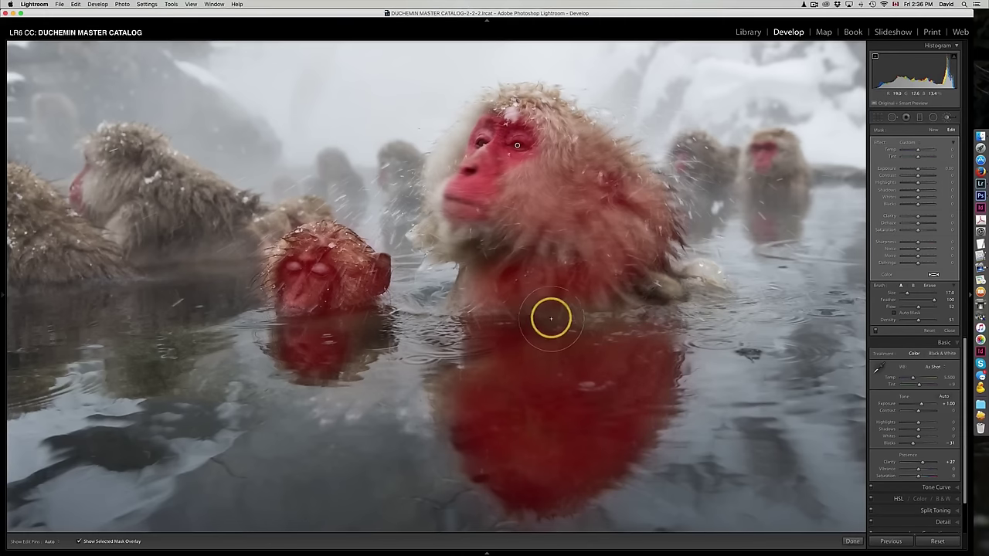
key("o")
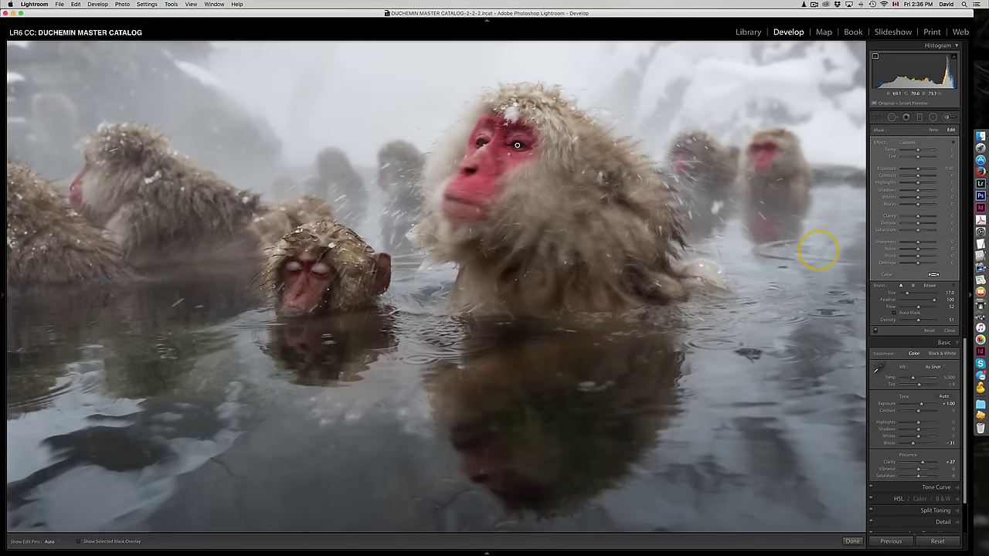
Step: Brighten the brushed monkeys and reflections by setting the mask's exposure to about 1.08
left_click_drag(919, 170, 922, 170)
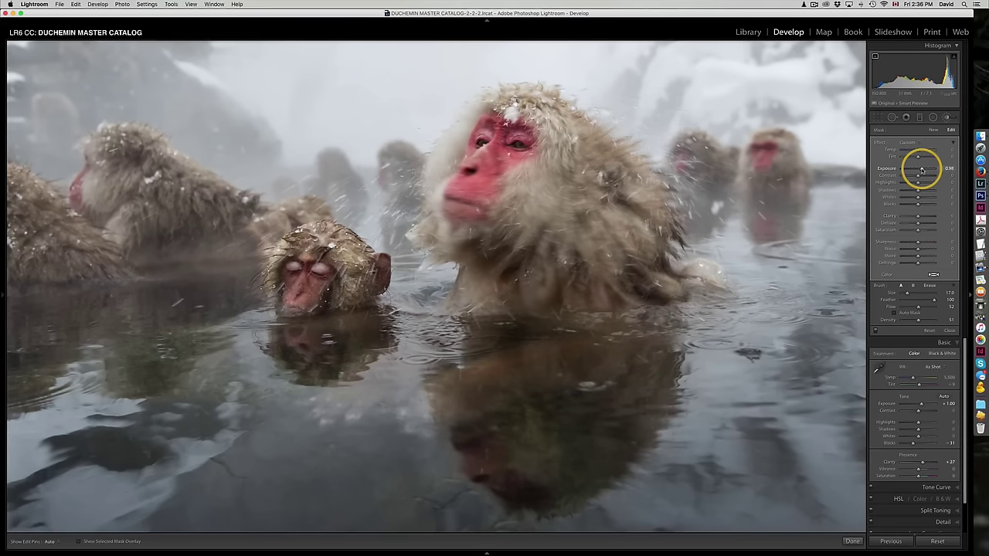
left_click_drag(922, 170, 924, 170)
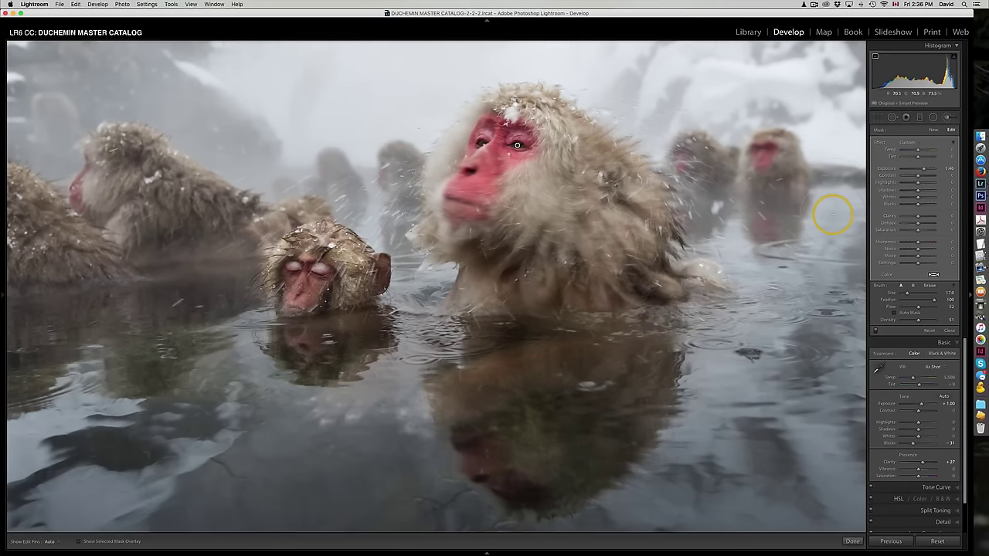
key("z")
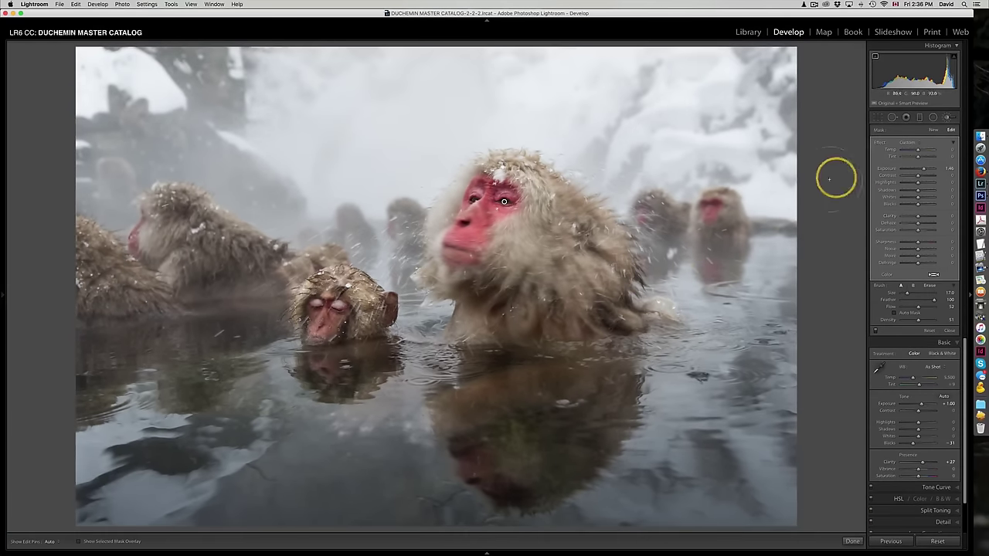
left_click_drag(925, 169, 928, 169)
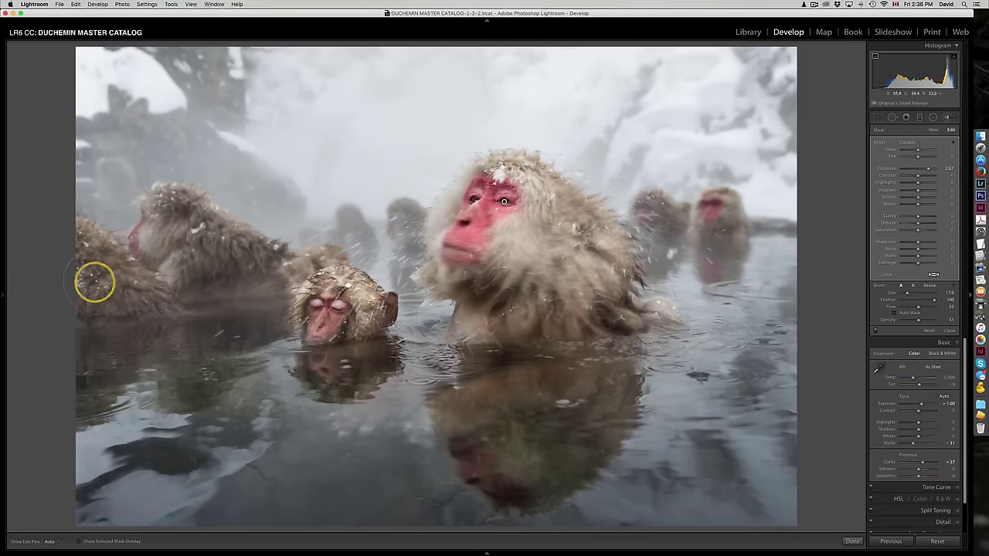
left_click_drag(930, 169, 925, 169)
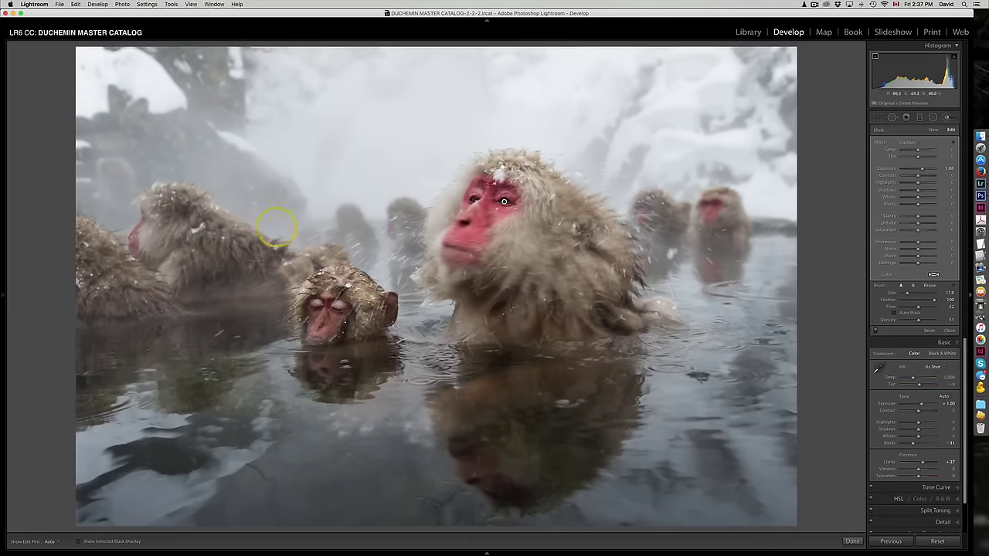
Step: Add a slightly tilted graduated filter rising from the waterline past the large monkey's head, with exposure raised to about 0.3
left_click(919, 116)
mouse_move(429, 334)
left_mouse_down()
mouse_move(422, 119)
mouse_move(424, 147)
mouse_move(492, 159)
left_mouse_up()
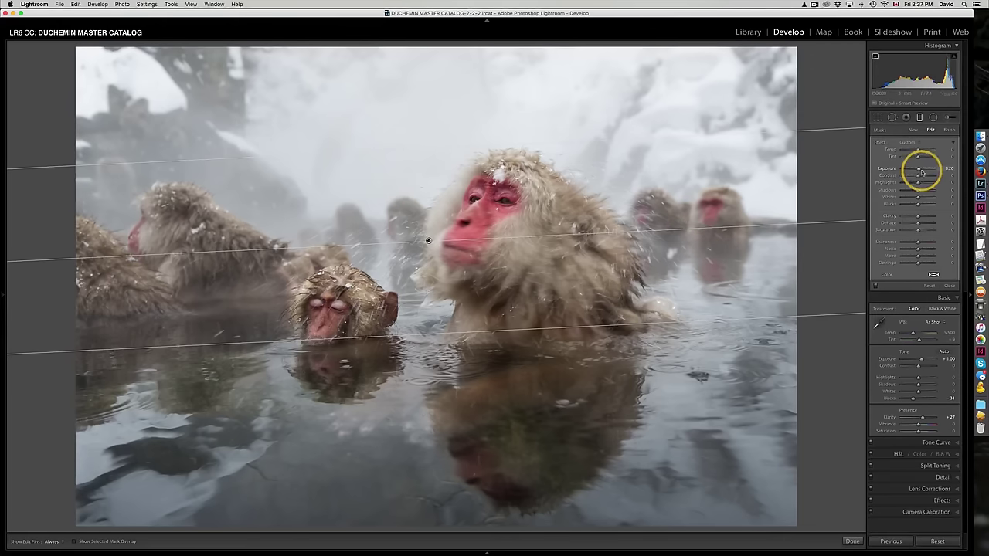
left_click_drag(919, 171, 921, 171)
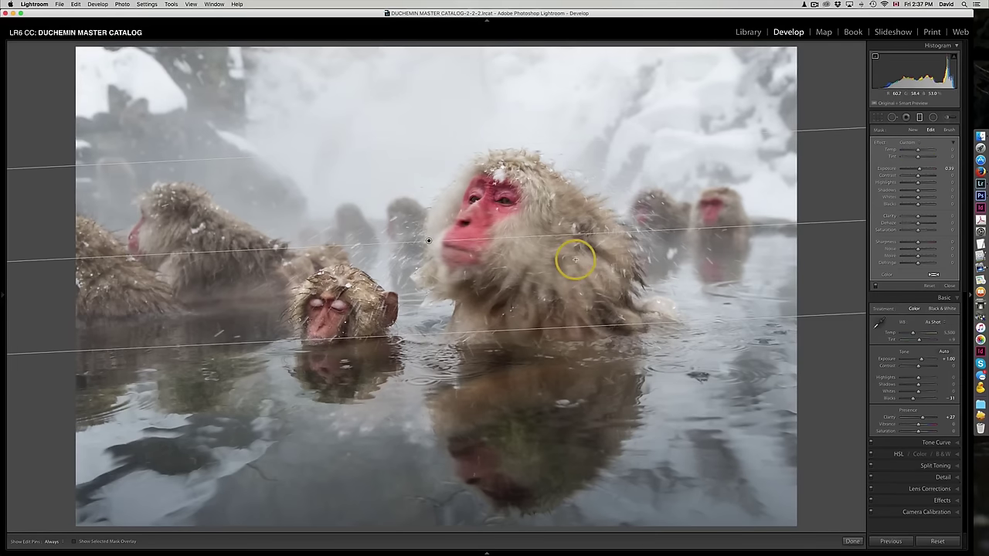
left_click(945, 286)
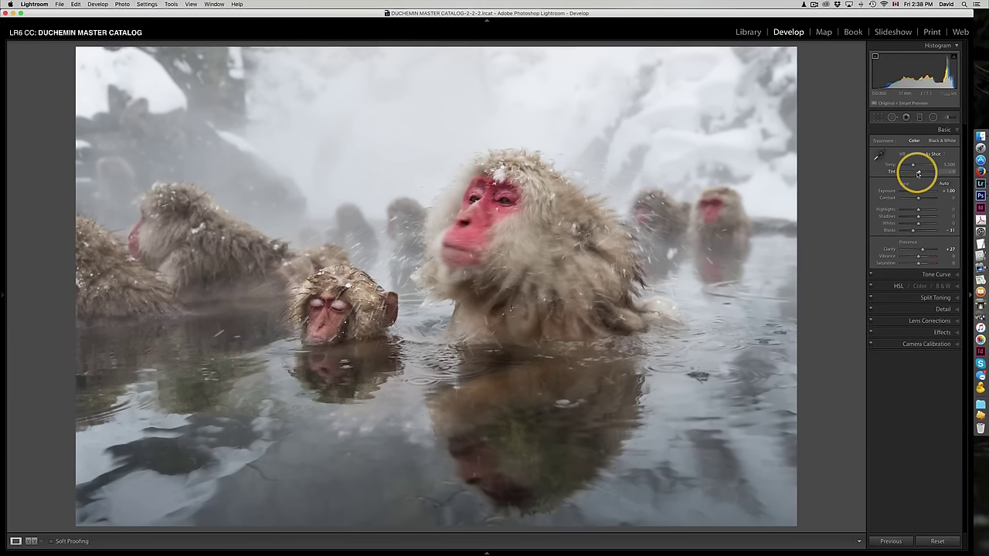
Step: Sample a neutral point in the water for the white balance, then set the temperature to 5,678
left_click(878, 156)
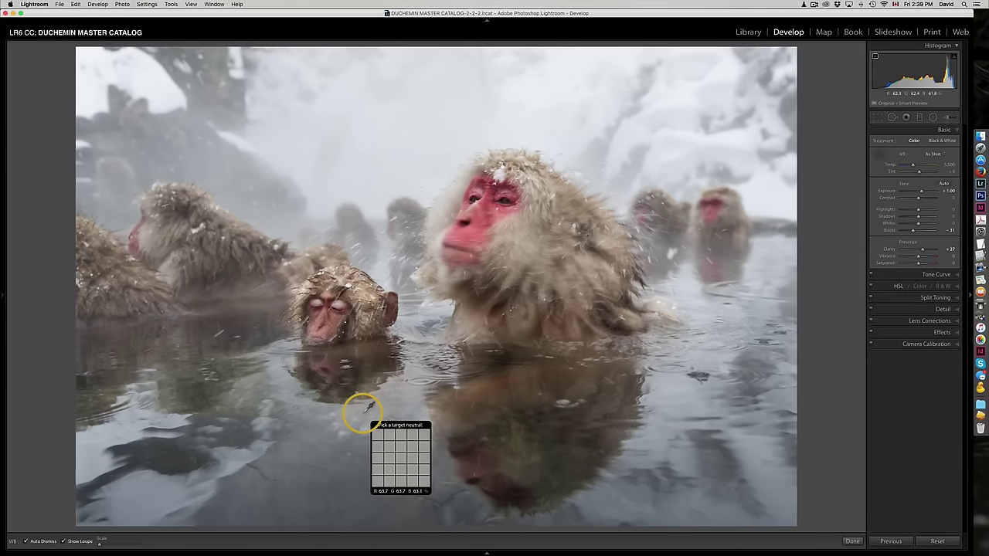
left_click(290, 450)
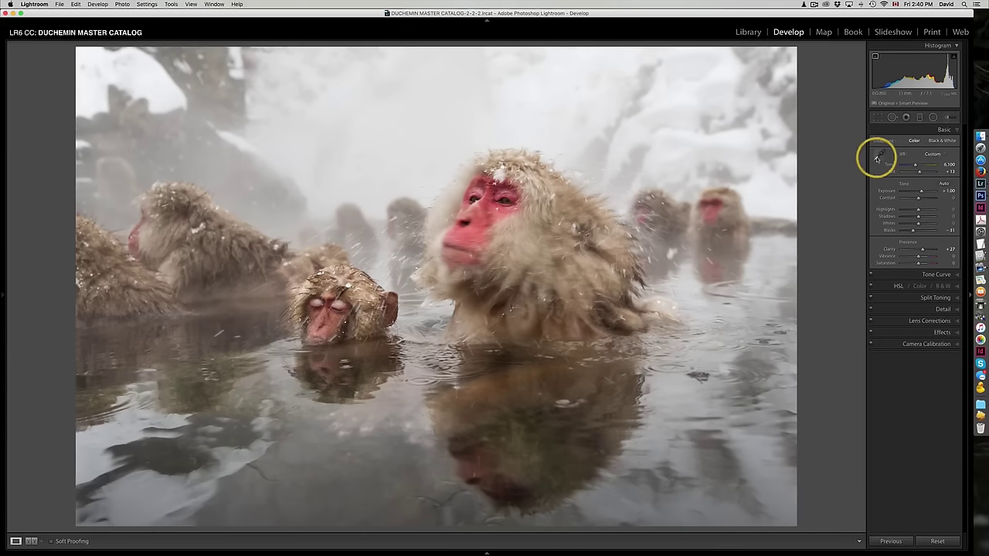
left_click(877, 156)
left_click(752, 198)
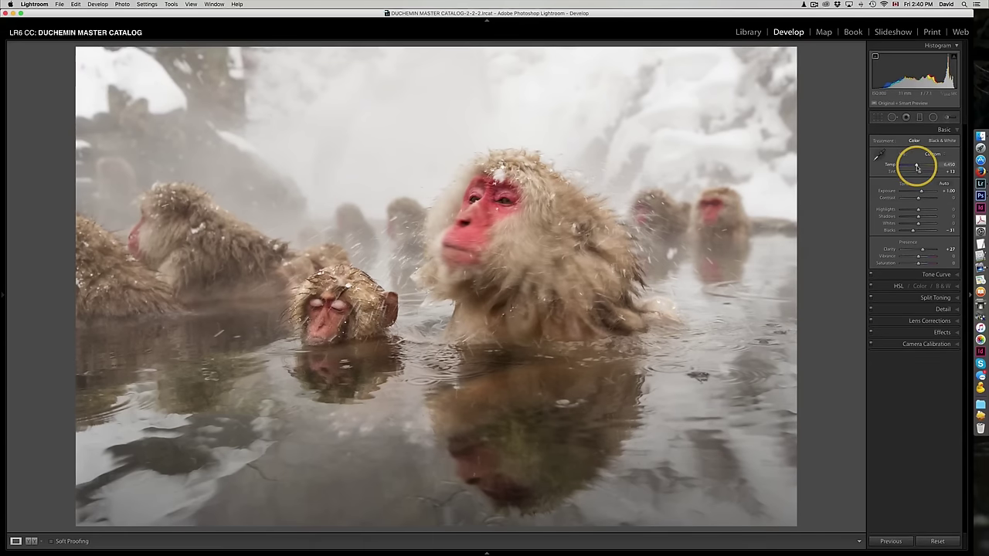
left_click_drag(917, 167, 915, 167)
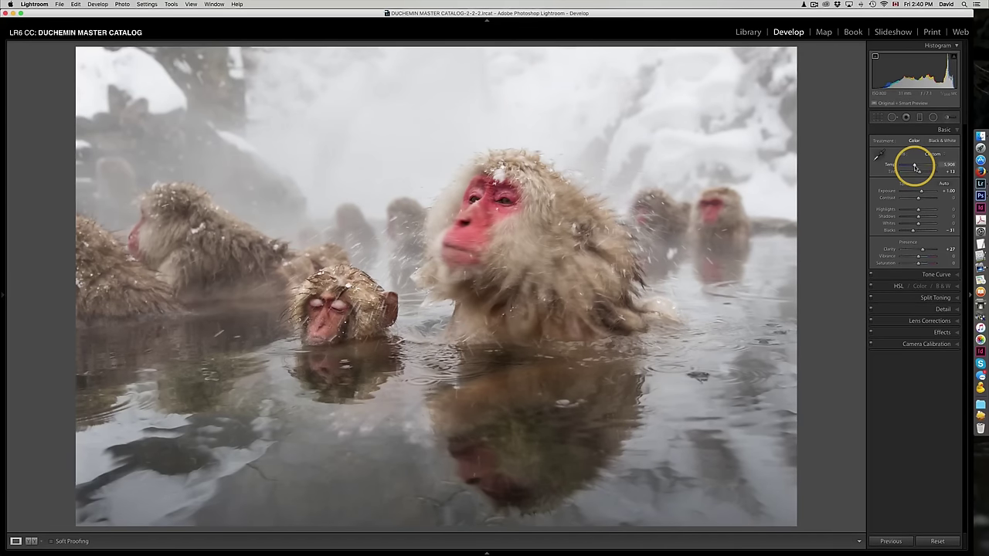
left_click_drag(916, 167, 914, 168)
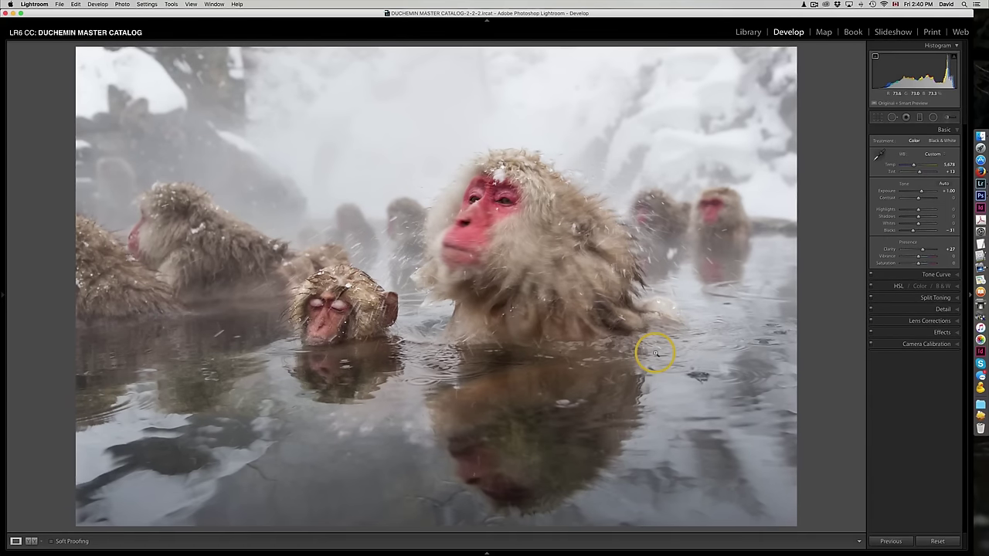
Step: Try the Cloudy and Auto white balance presets, then set the temperature to 5,500
left_click(943, 155)
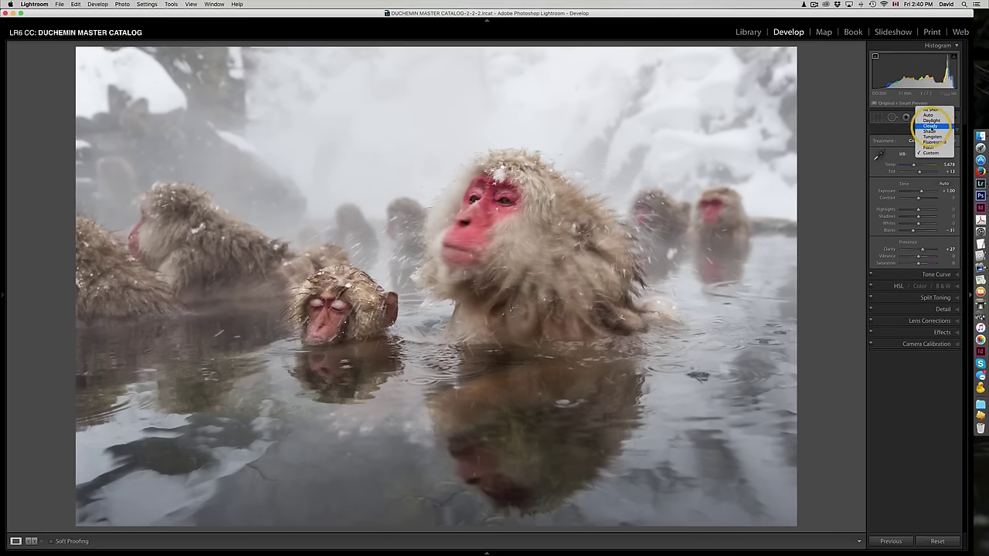
left_click(930, 126)
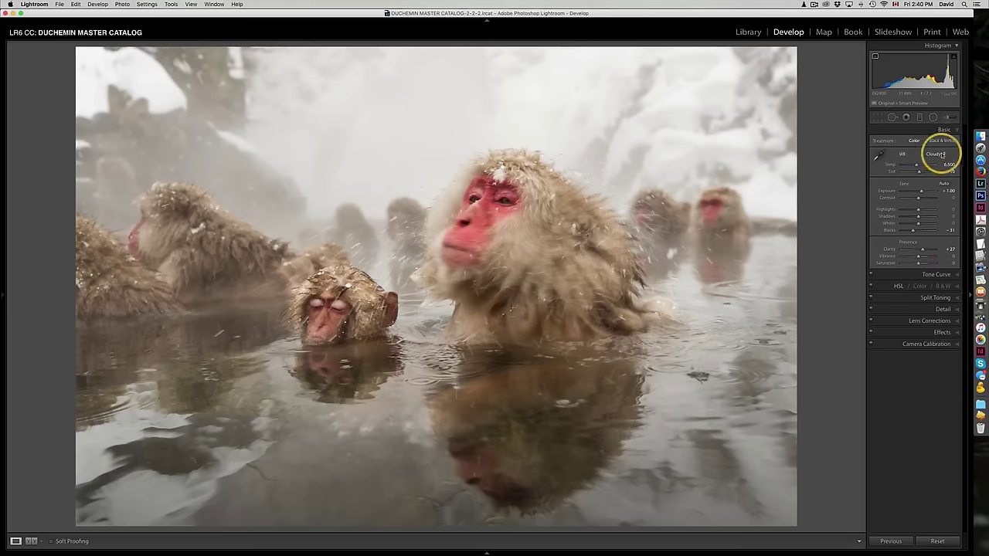
left_click(935, 153)
left_click(938, 143)
left_click(938, 141)
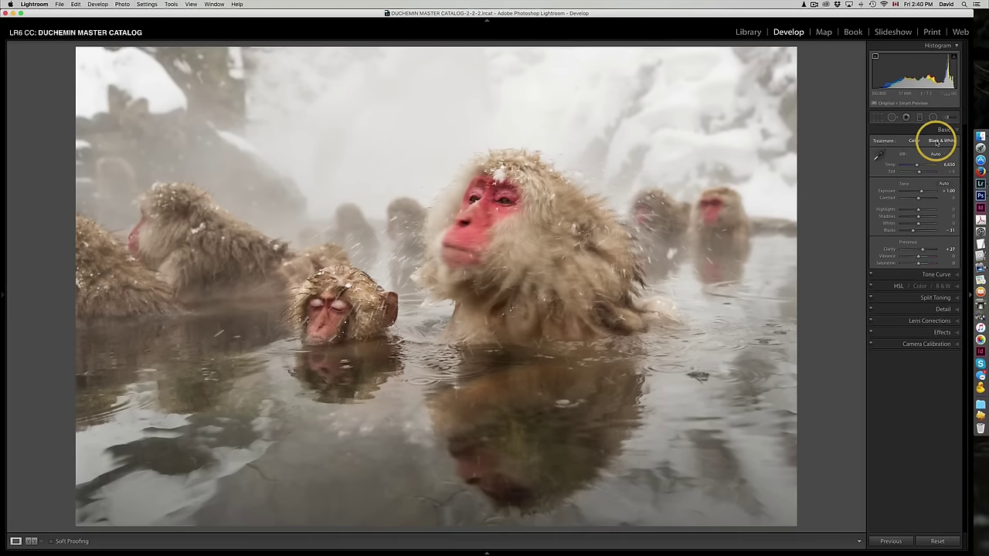
left_click(914, 143)
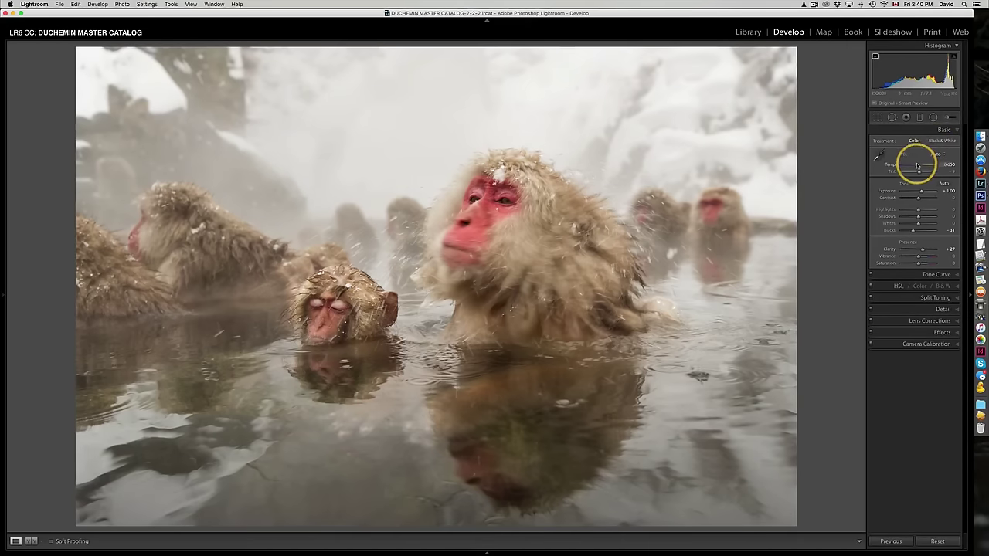
left_click_drag(914, 163, 913, 166)
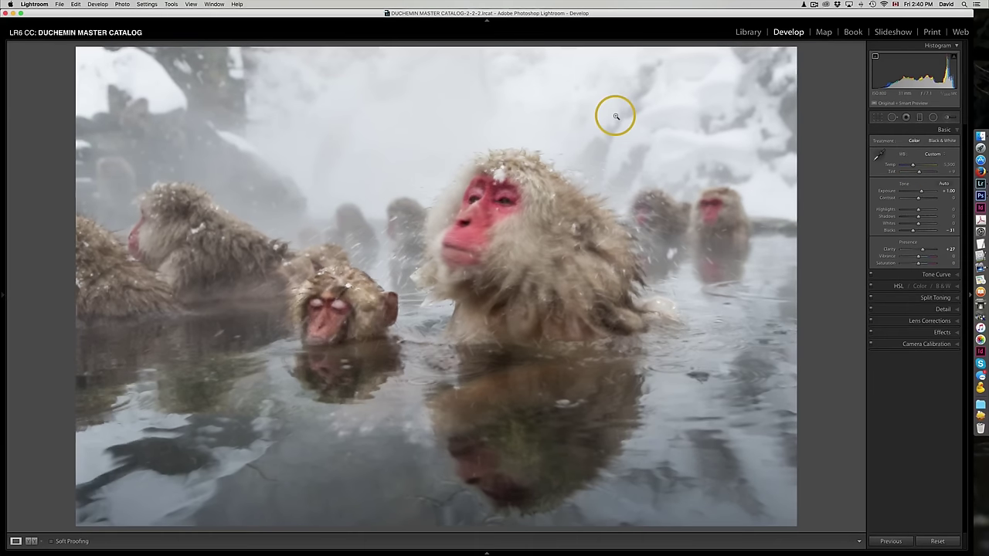
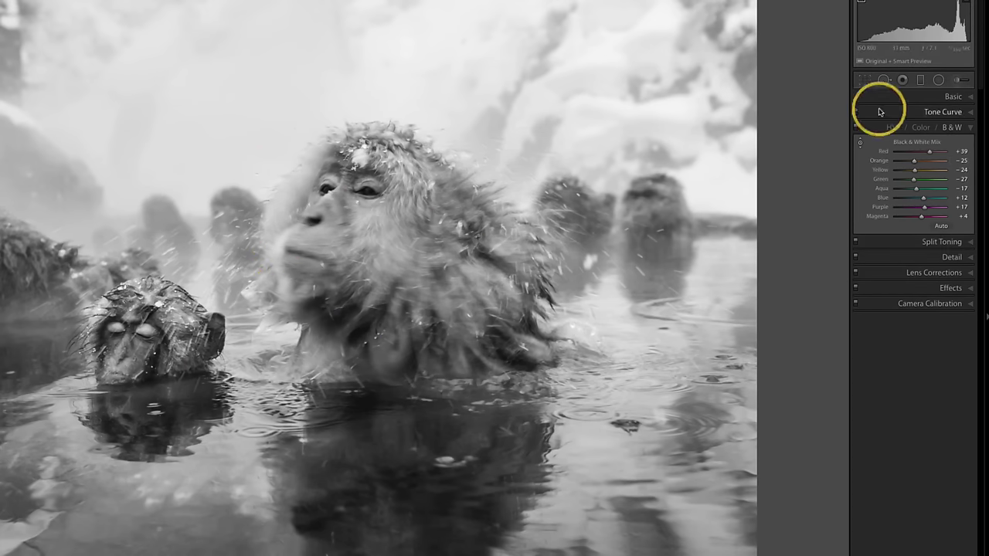
Step: Place a small radial filter over the large monkey's eye, invert its mask and set the feather to 63
left_click(938, 80)
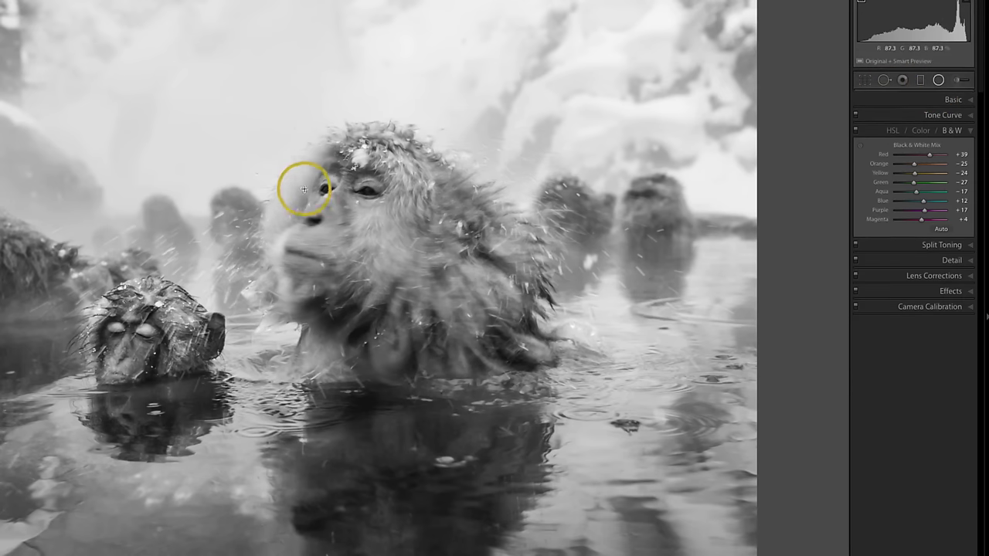
left_click(375, 202)
left_click_drag(376, 201, 369, 193)
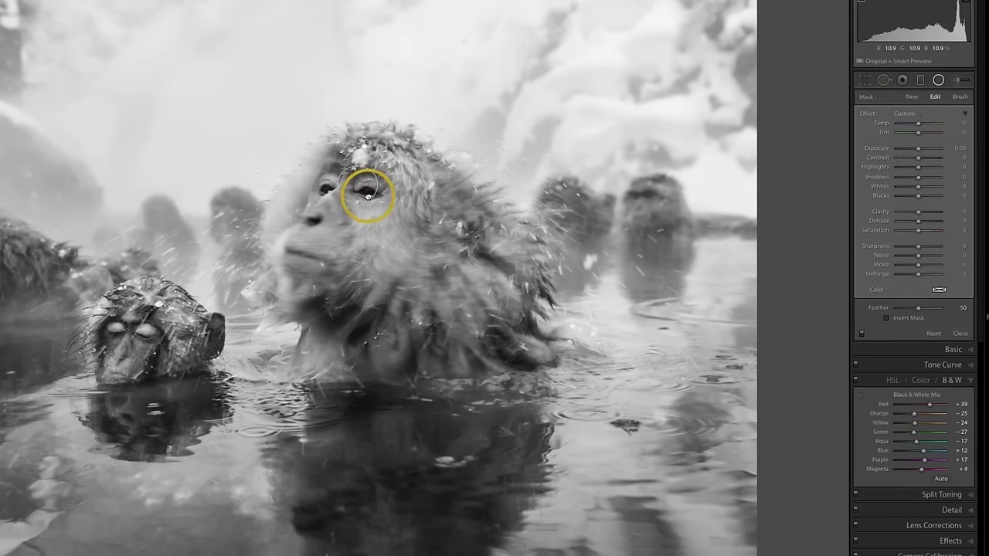
left_click(863, 332)
left_click(887, 318)
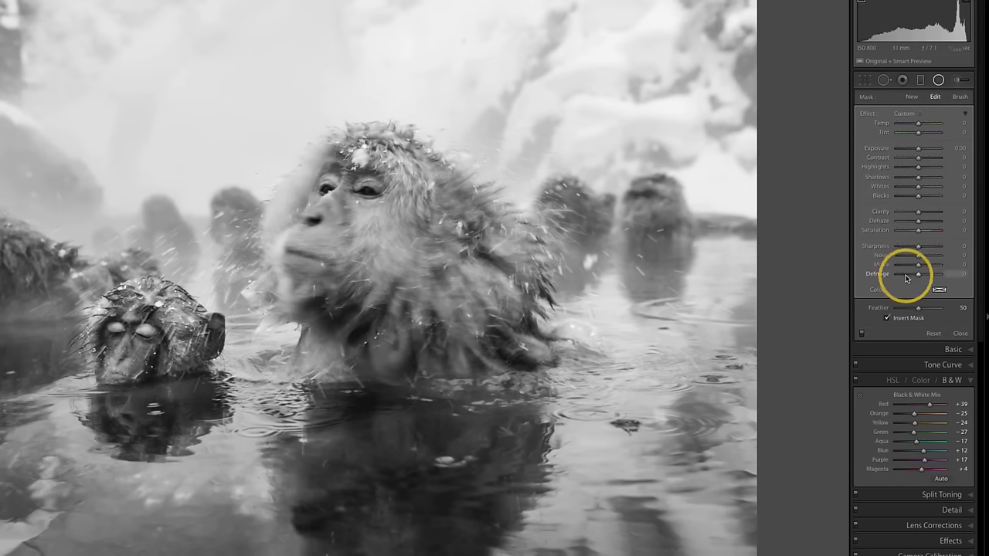
left_click_drag(918, 308, 930, 309)
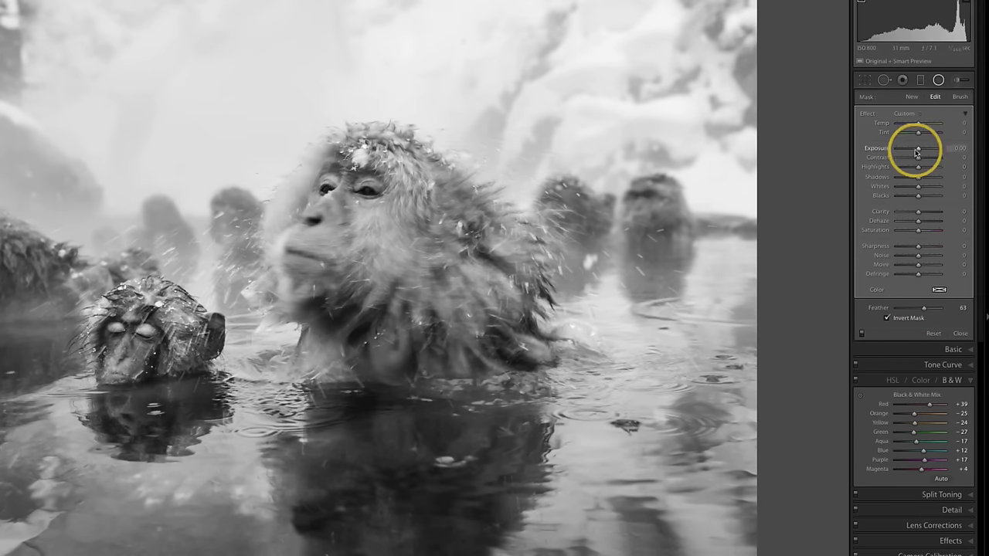
Step: Set the radial filter's exposure to 0.80, shadows to 28 and blacks to 17, and enlarge it to cover both eyes
left_click_drag(919, 152, 927, 150)
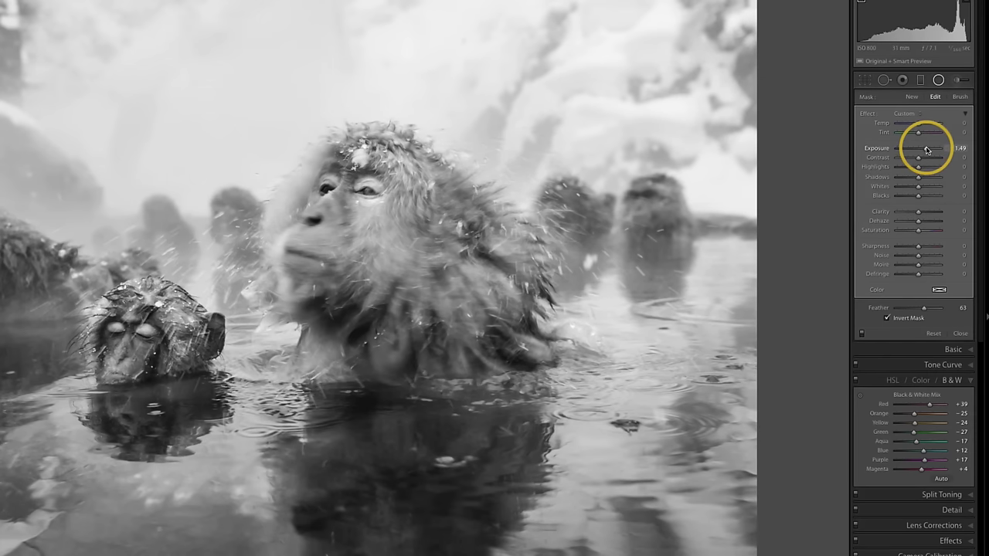
left_click_drag(927, 149, 924, 150)
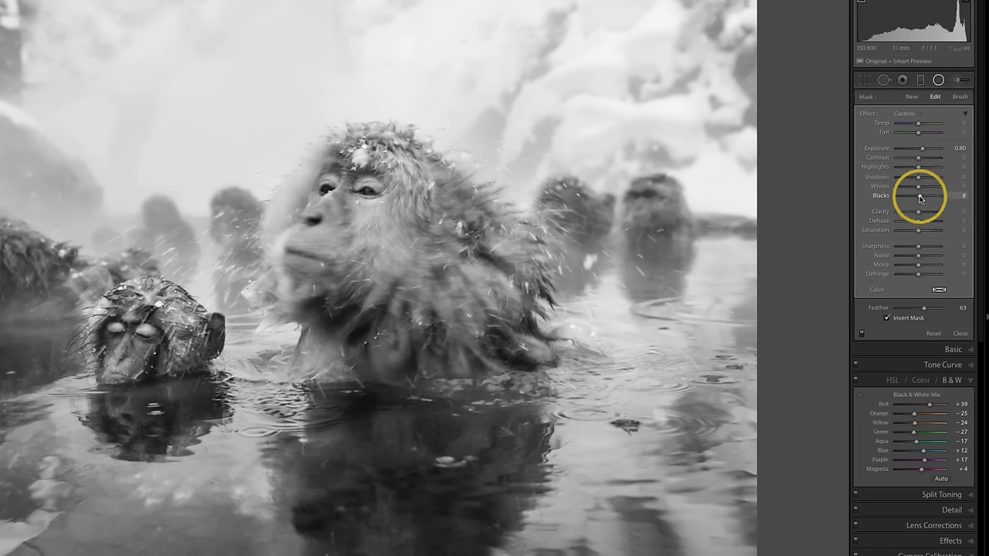
left_click_drag(920, 198, 925, 179)
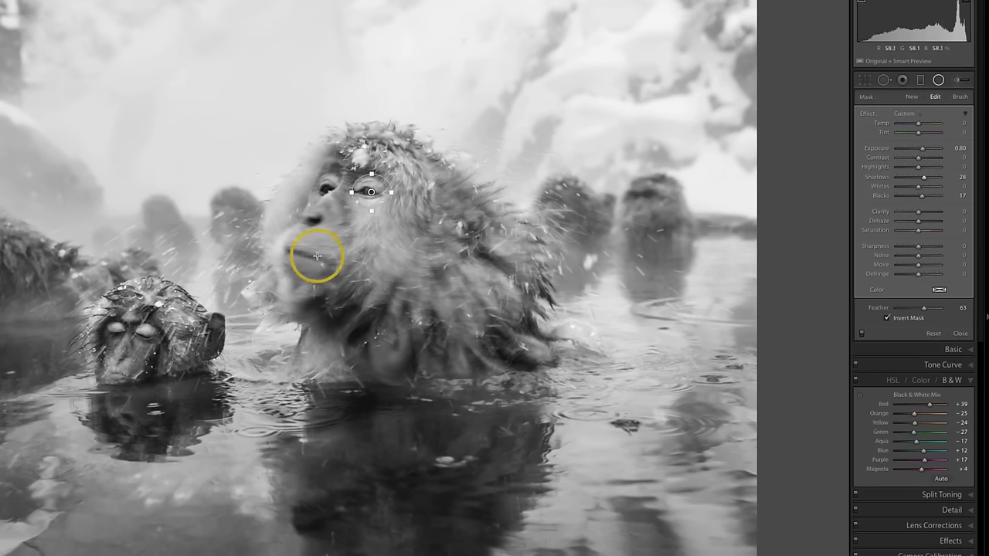
left_click_drag(356, 196, 374, 232)
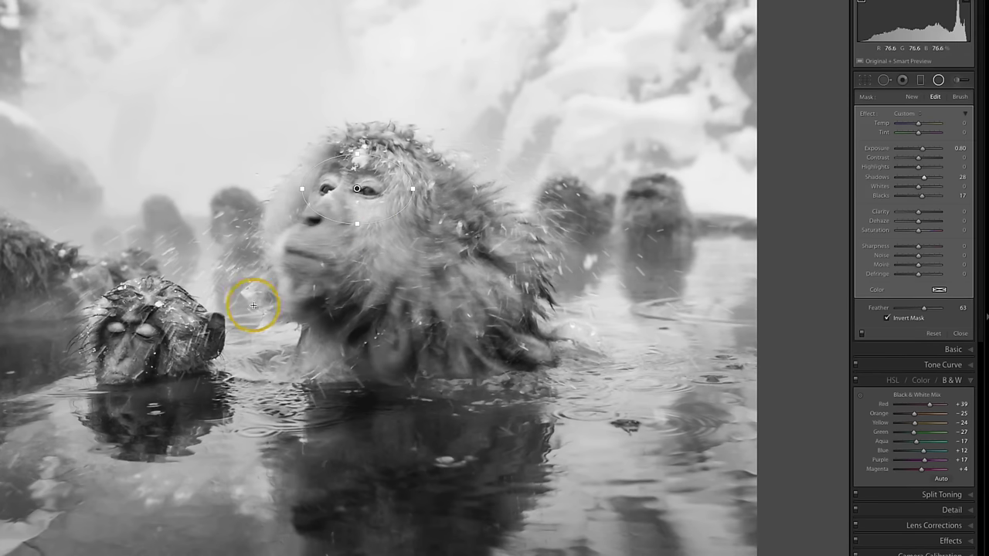
key("Return")
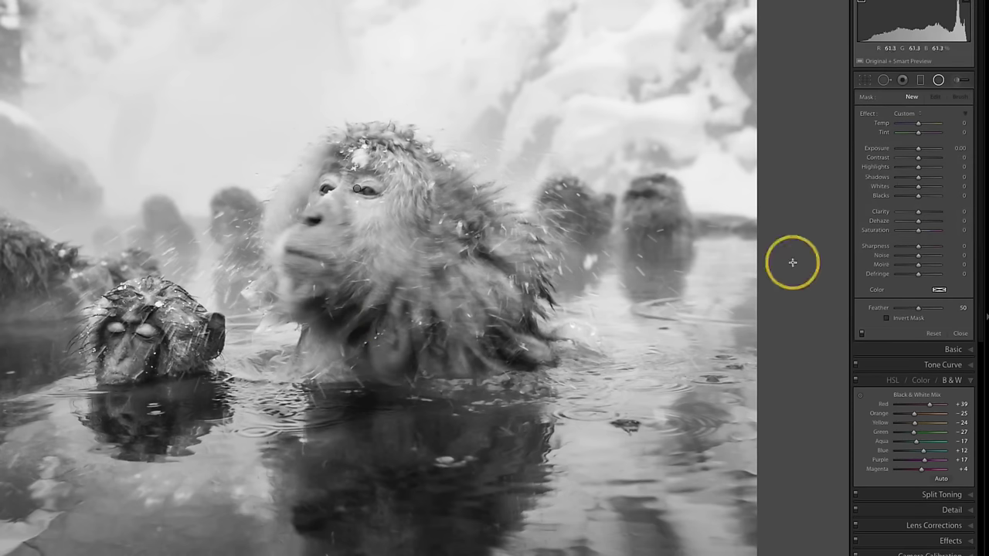
Step: Close the radial filter settings and set the whole photo's clarity to +82
left_click(970, 351)
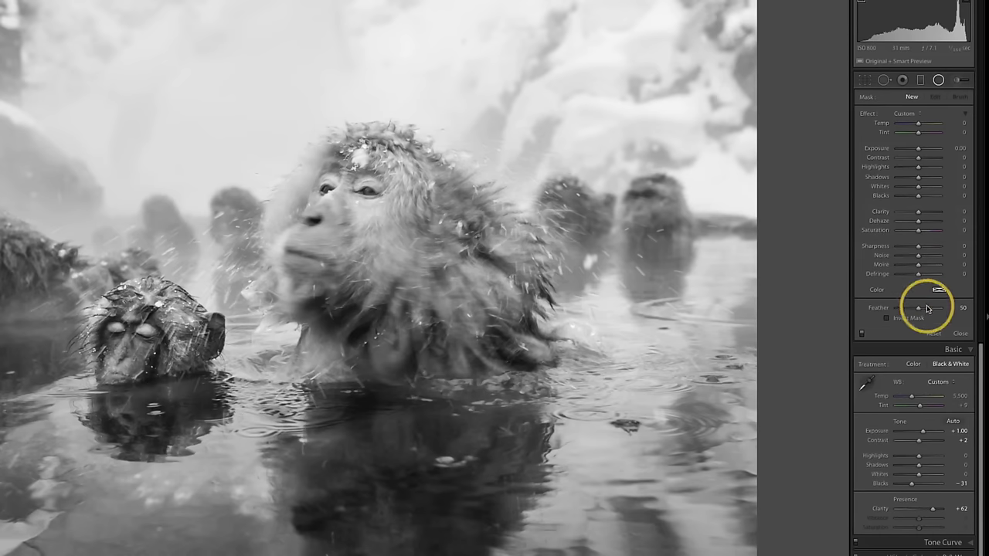
left_click(959, 333)
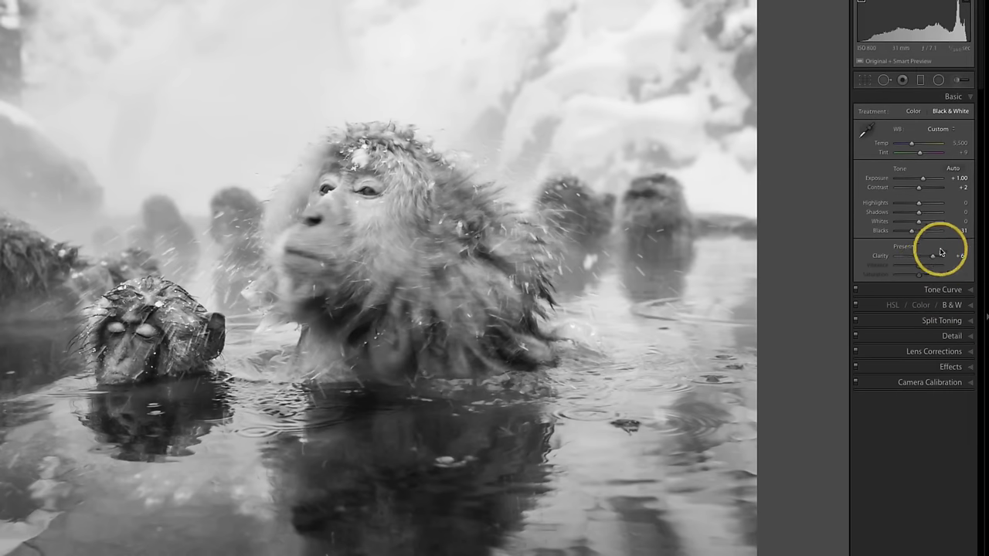
left_click_drag(933, 255, 937, 255)
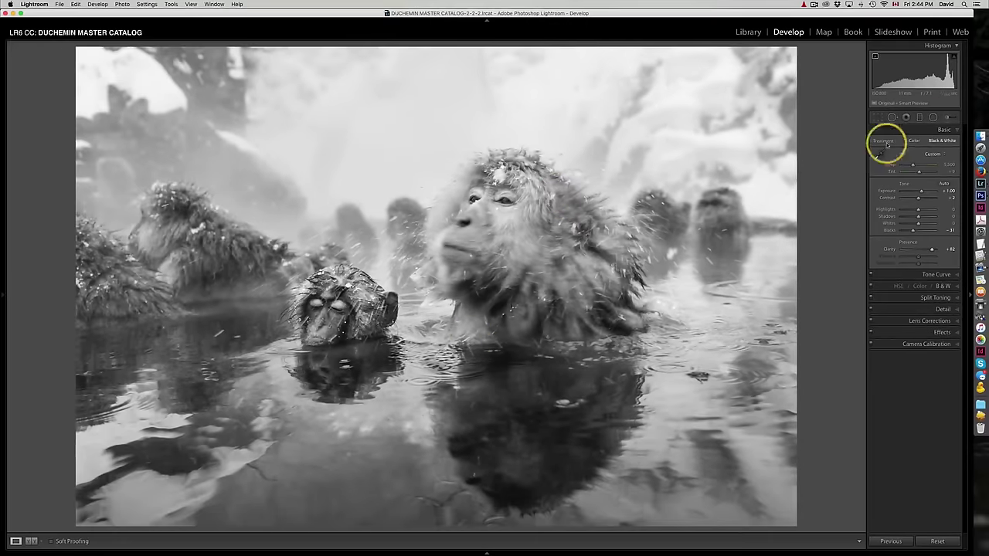
Step: Brush a local adjustment over the large monkey's fur with clarity 67 and sharpness 22
left_click(957, 90)
key("h")
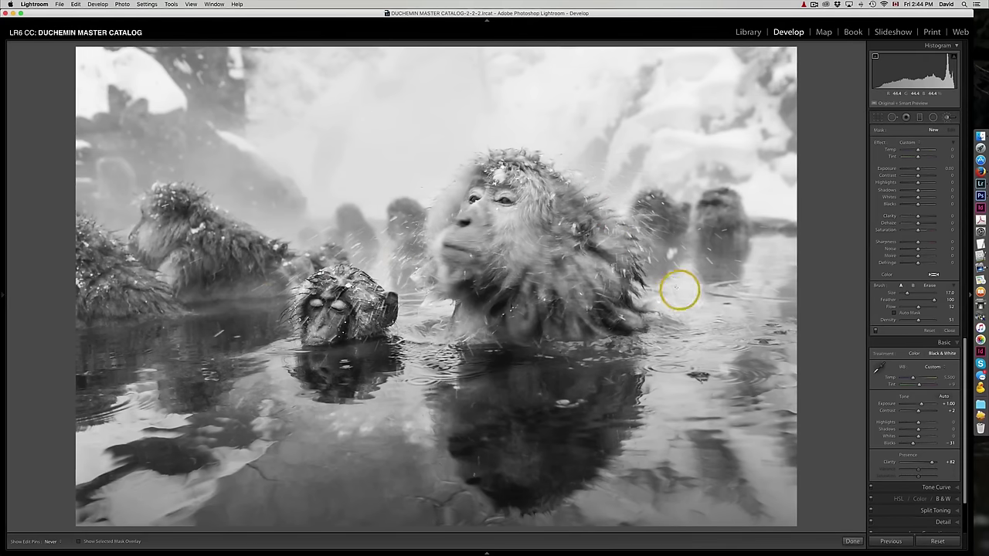
left_click_drag(550, 210, 565, 253)
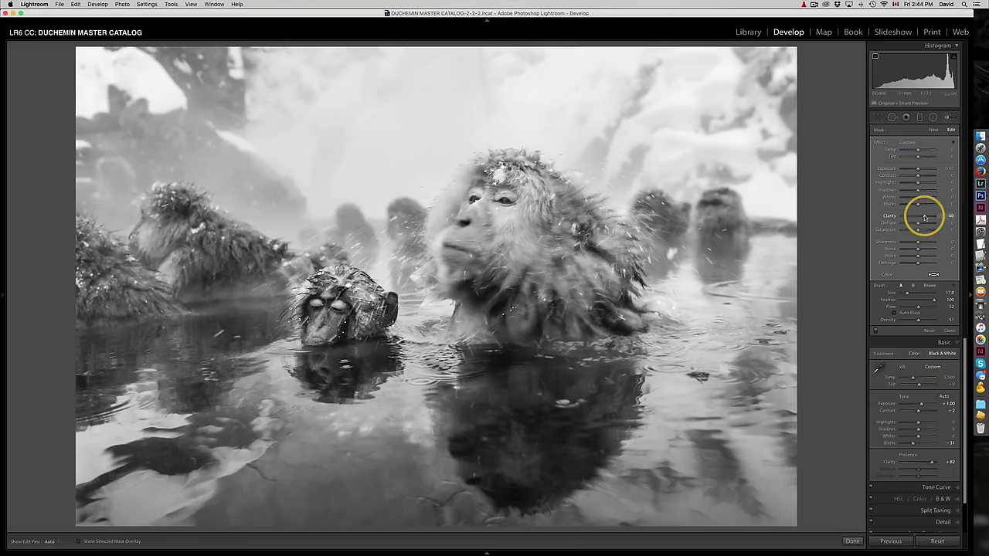
left_click_drag(924, 218, 928, 218)
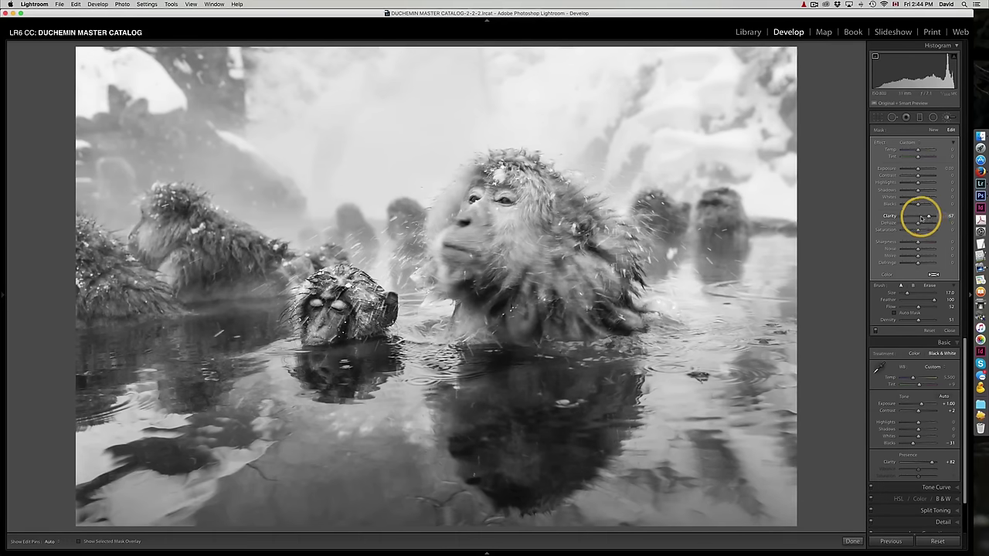
left_click_drag(921, 244, 923, 244)
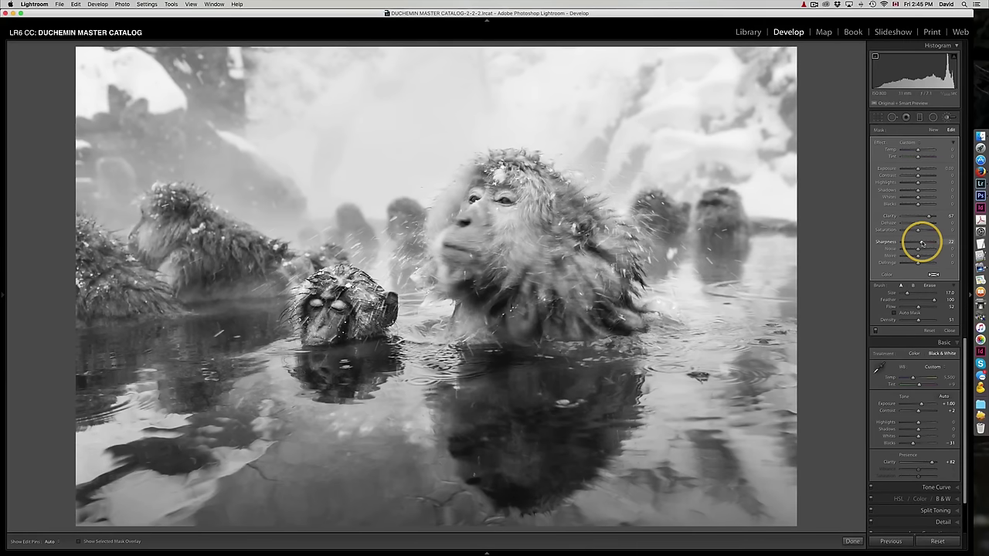
left_click(865, 83)
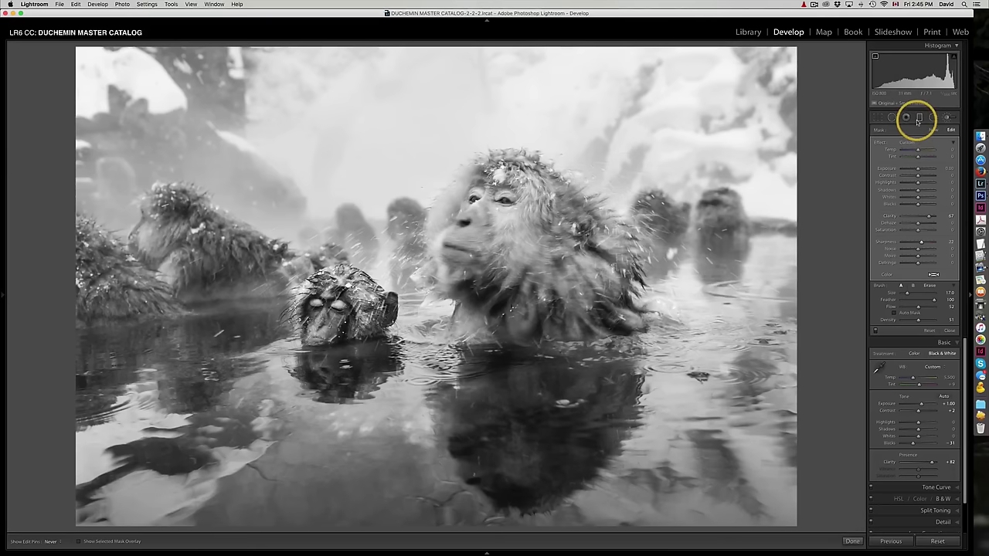
Step: Crop the photo to a 16 x 9 aspect ratio, shifting the image upward within the frame to trim more of the background above the monkeys
left_click(879, 118)
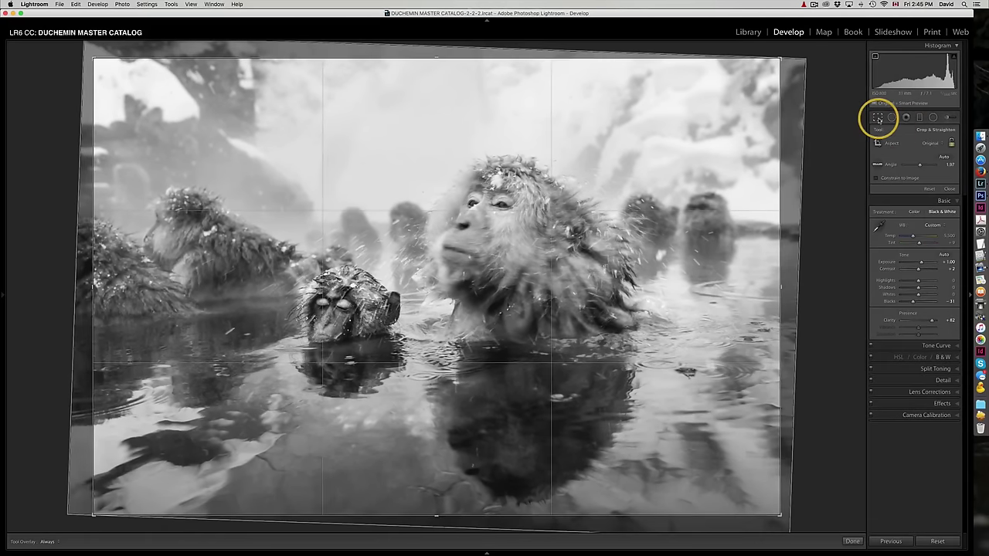
left_click(931, 143)
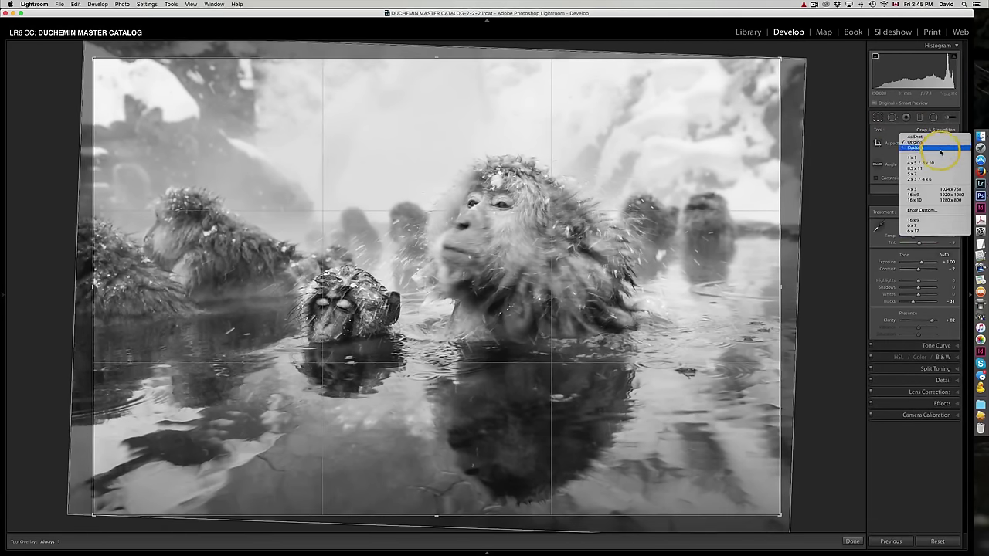
left_click(927, 194)
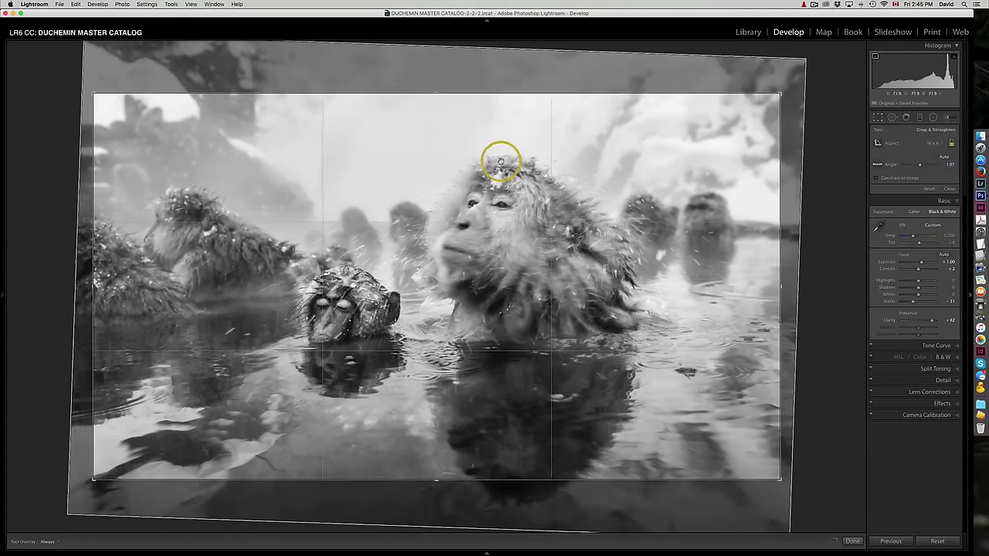
left_click_drag(481, 186, 470, 159)
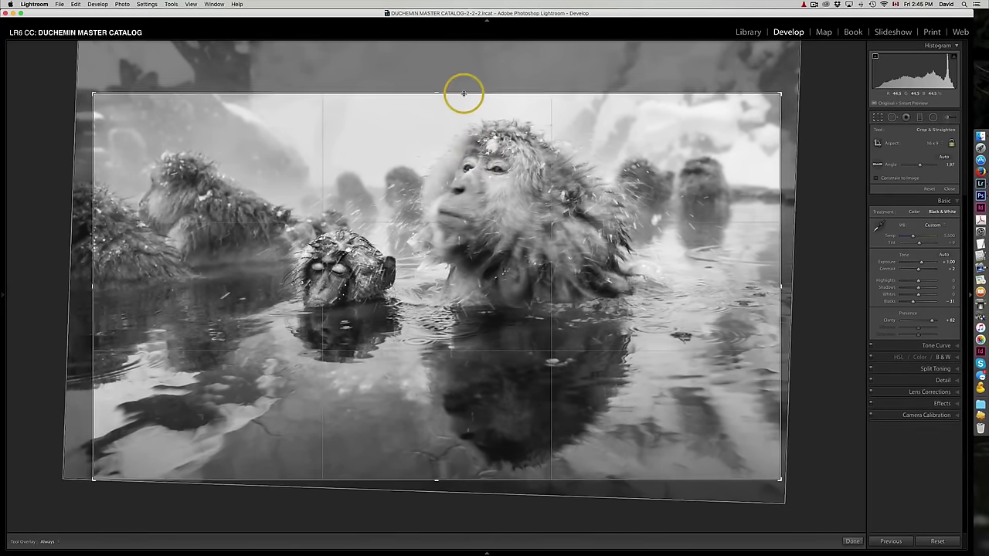
key("Return")
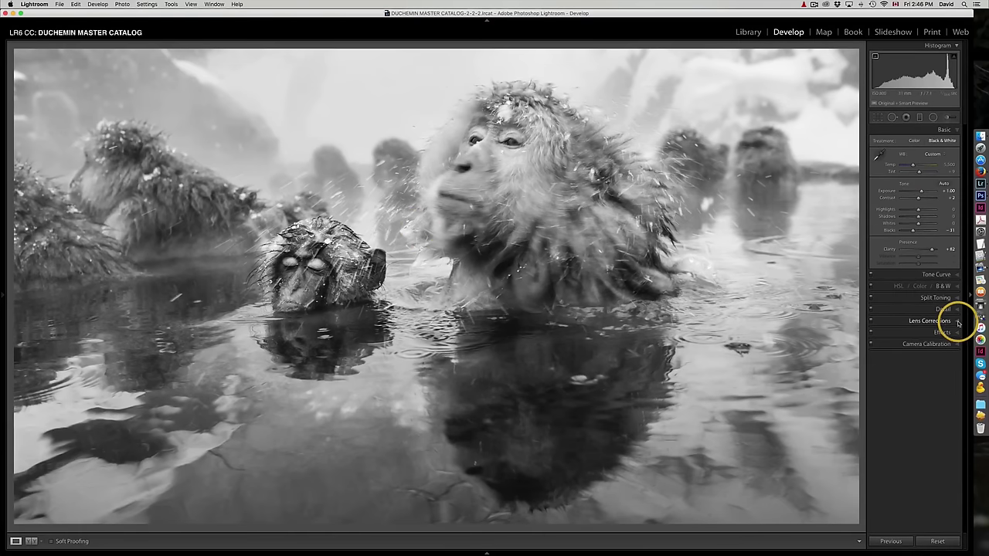
Step: Draw a large radial filter around both foreground monkeys, set its exposure to -0.37 and lower its whites to darken the surroundings
left_click(934, 117)
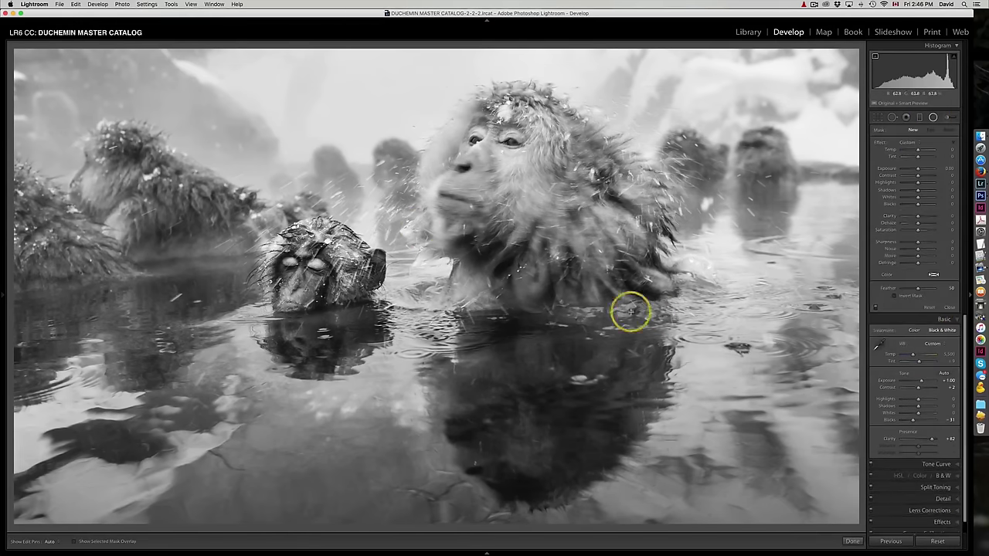
left_click_drag(232, 214, 503, 373)
left_click_drag(206, 230, 442, 276)
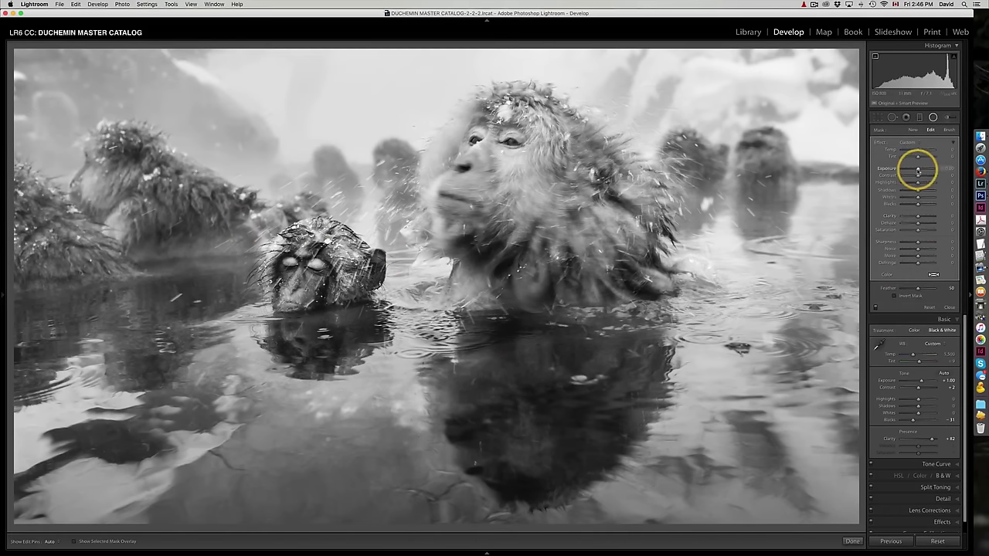
left_click_drag(918, 168, 915, 199)
left_click(920, 179)
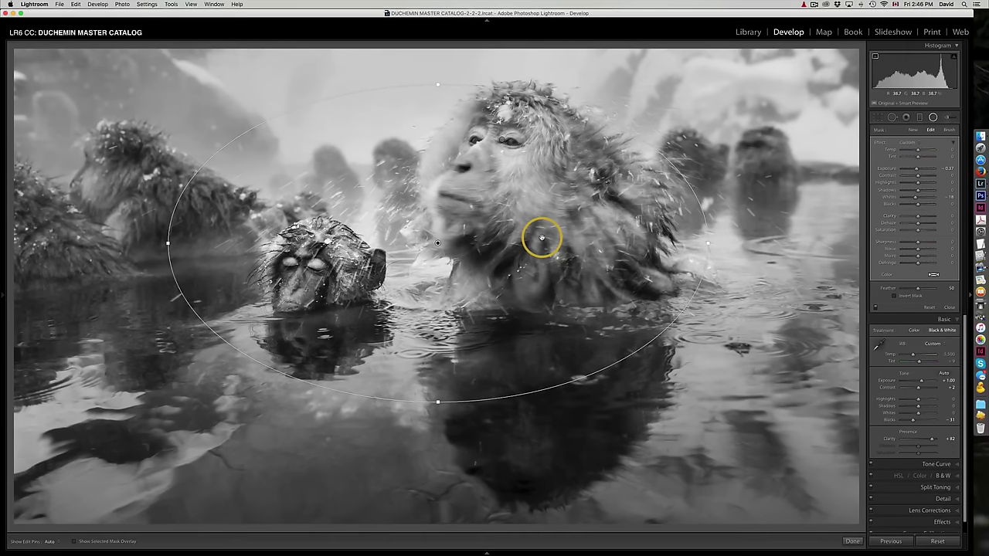
Step: Compare the photo side by side with its before version, and preview it in the Print module's page layout
key("y")
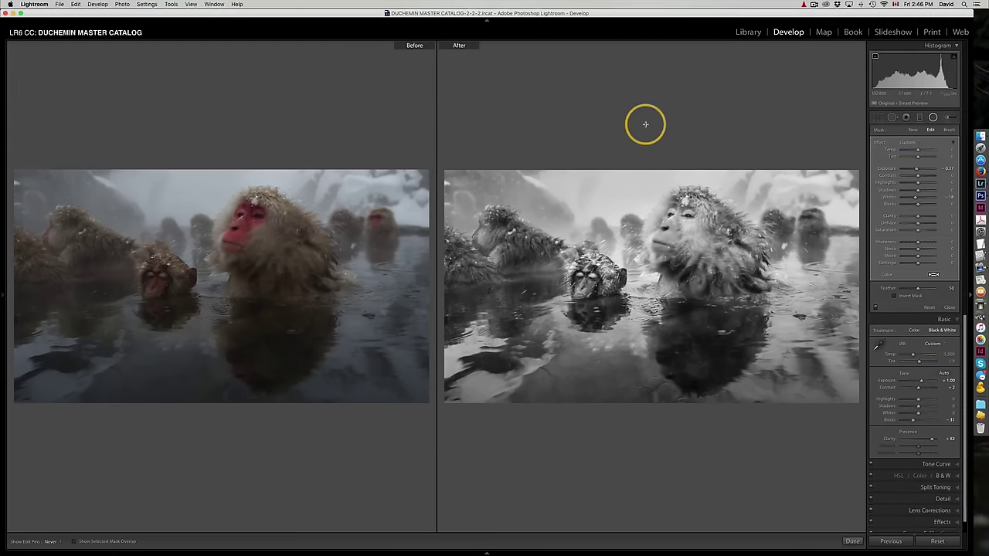
key("y")
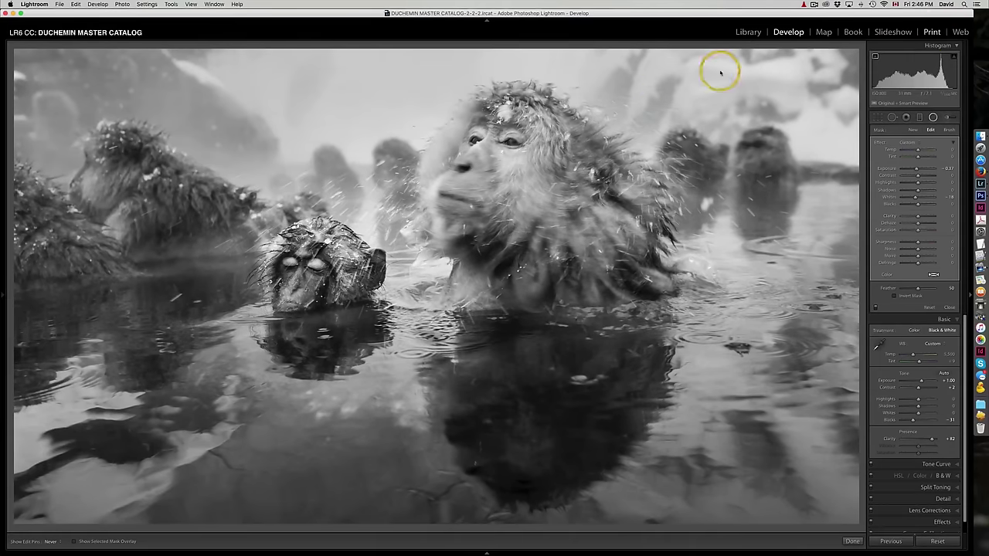
left_click(934, 32)
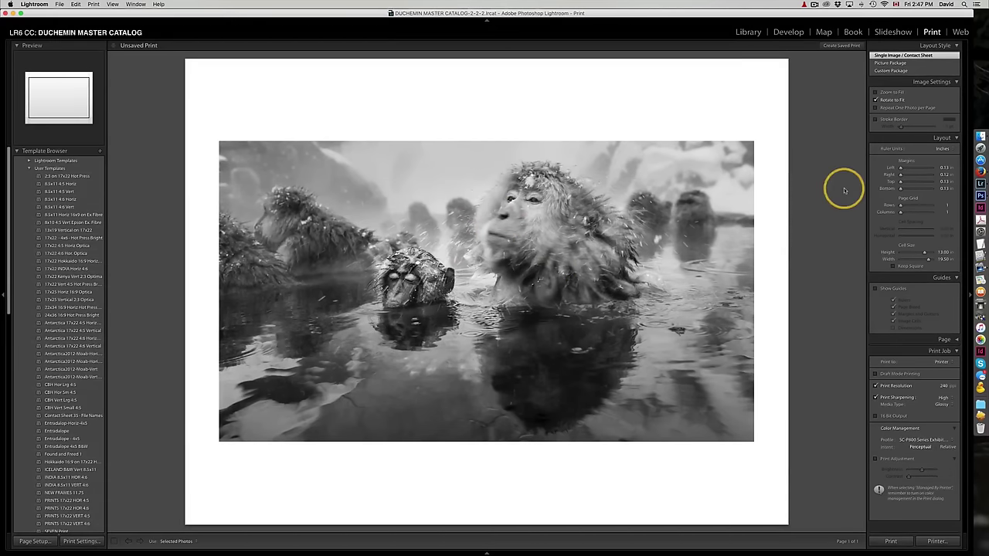
key("d")
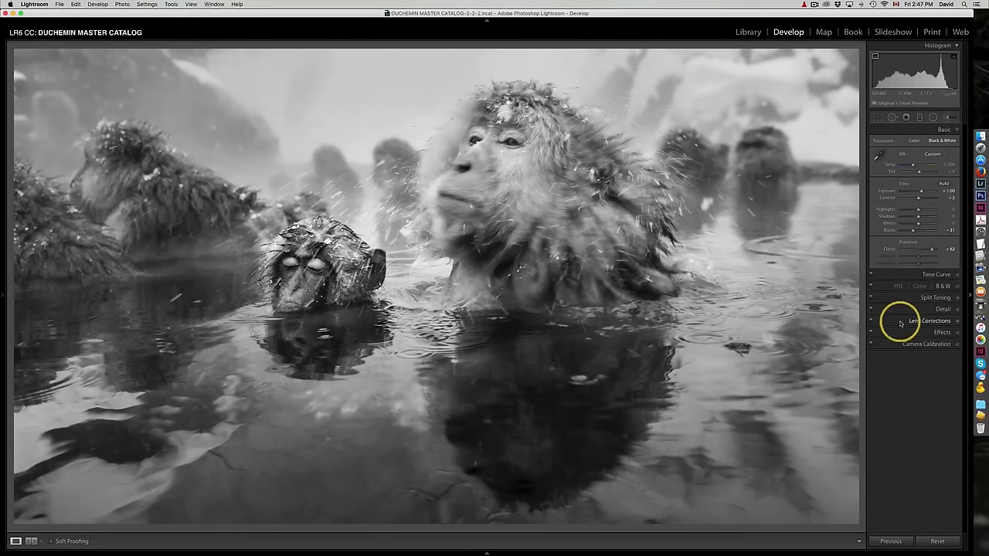
Step: Switch the photo's lens corrections off and on again to compare their effect
left_click(870, 322)
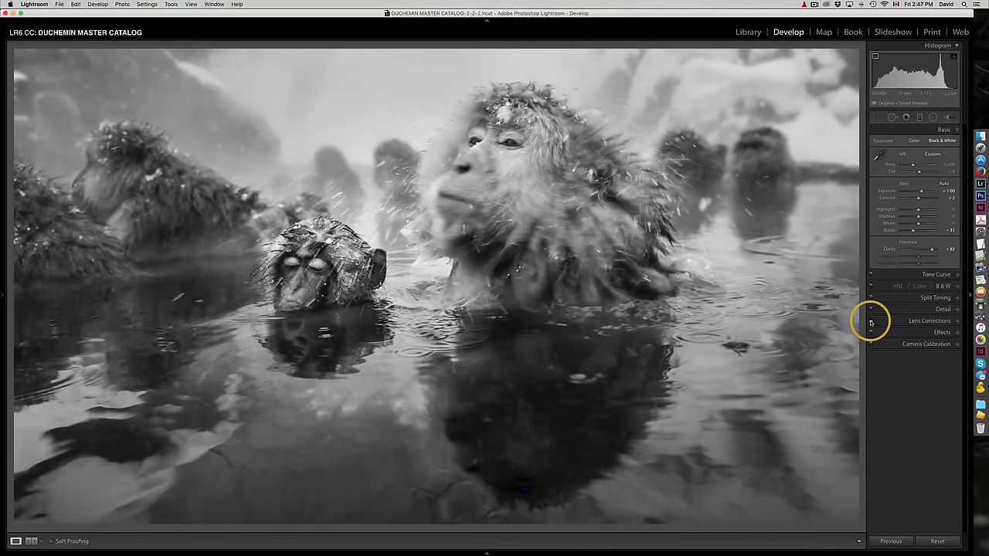
left_click(871, 322)
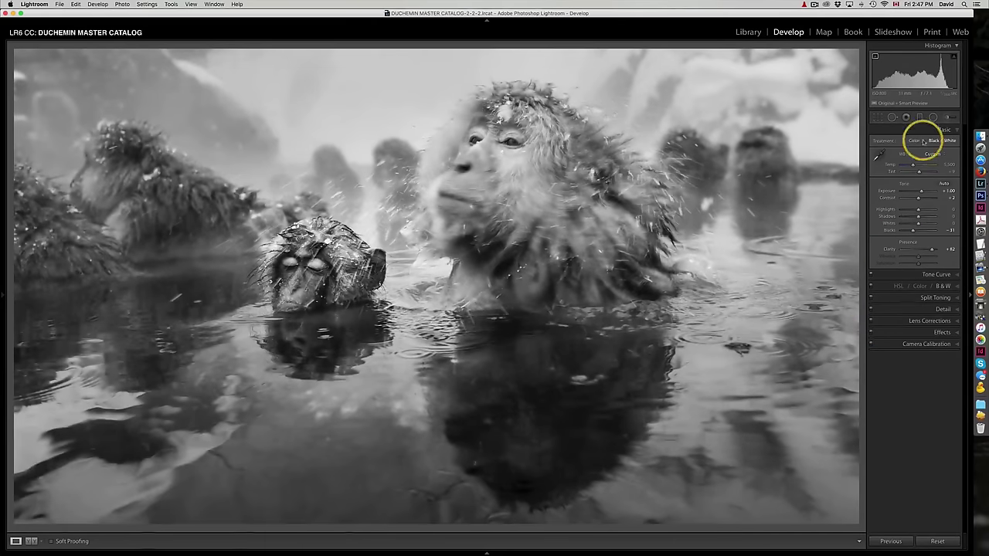
Step: Reselect the large radial filter around the monkeys, ease its exposure to -0.20 and close its settings
left_click(933, 117)
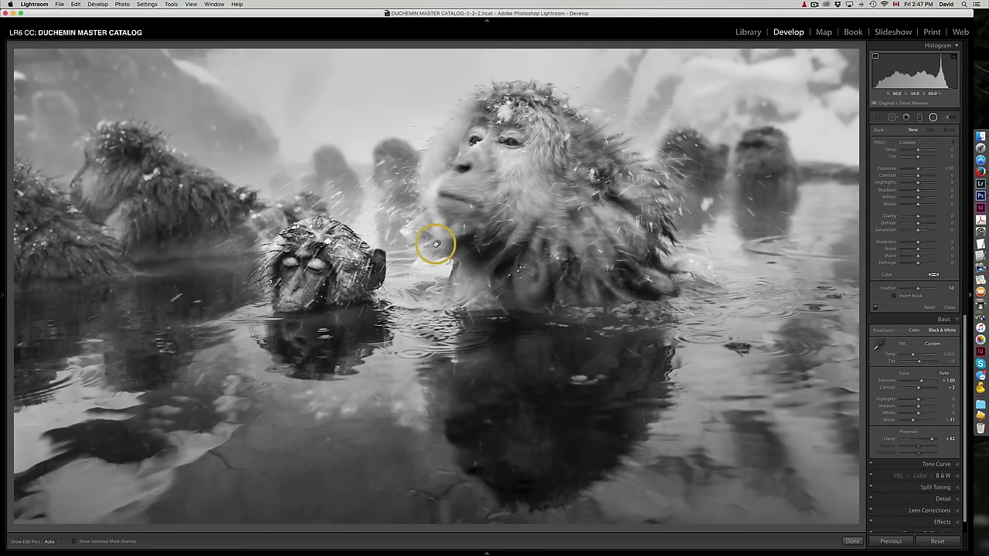
left_click_drag(438, 243, 706, 246)
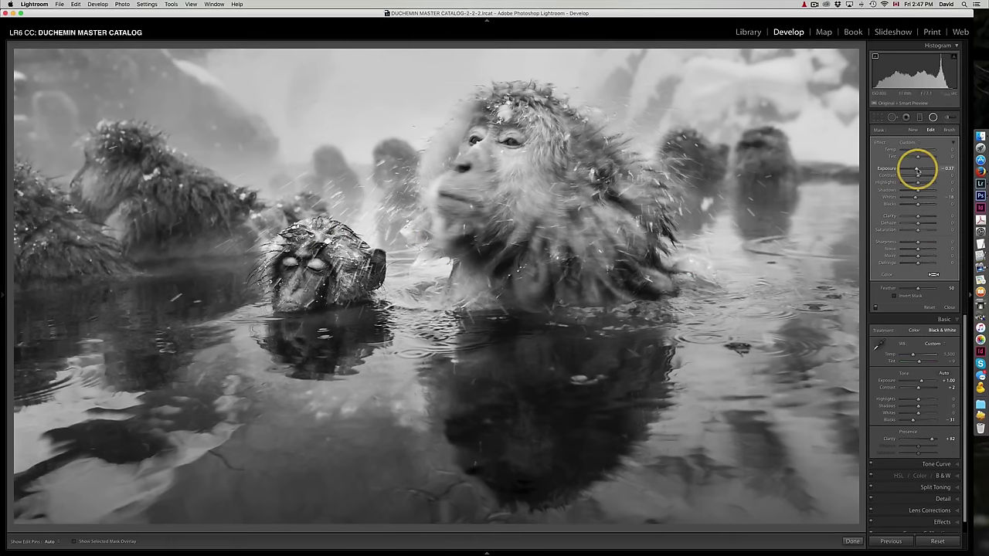
left_click_drag(916, 168, 920, 169)
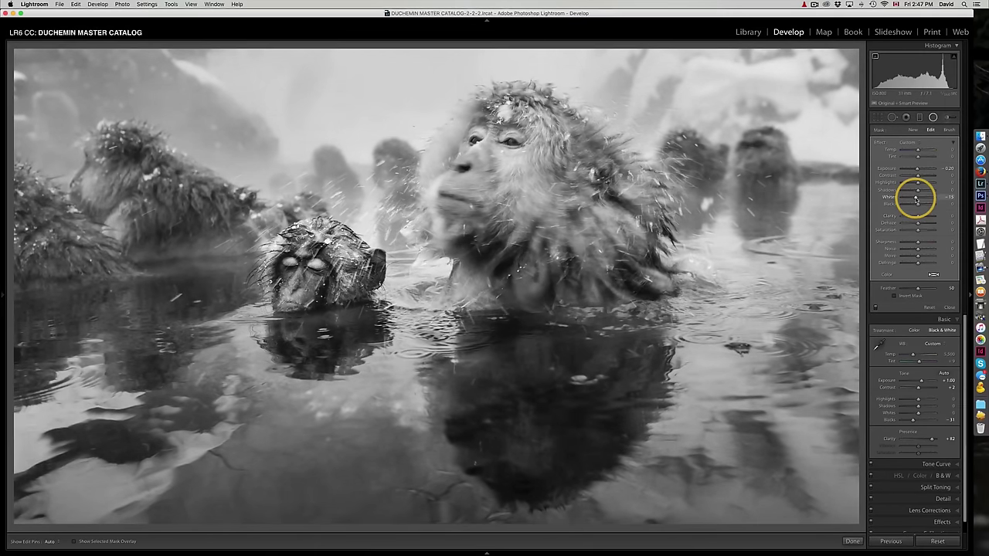
left_click(949, 308)
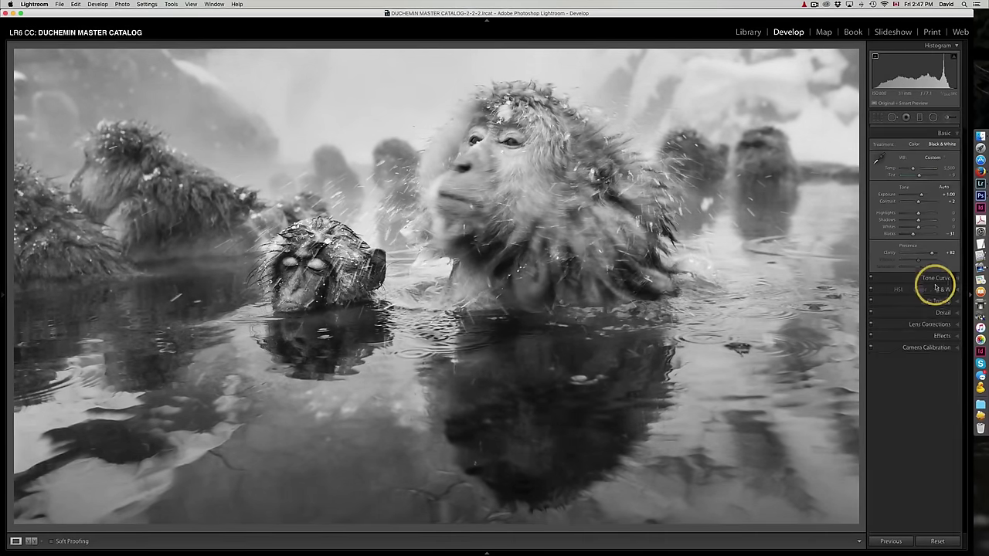
Step: Set the whole photo's exposure to +1.43 and its blacks to -44
left_click_drag(922, 193, 923, 193)
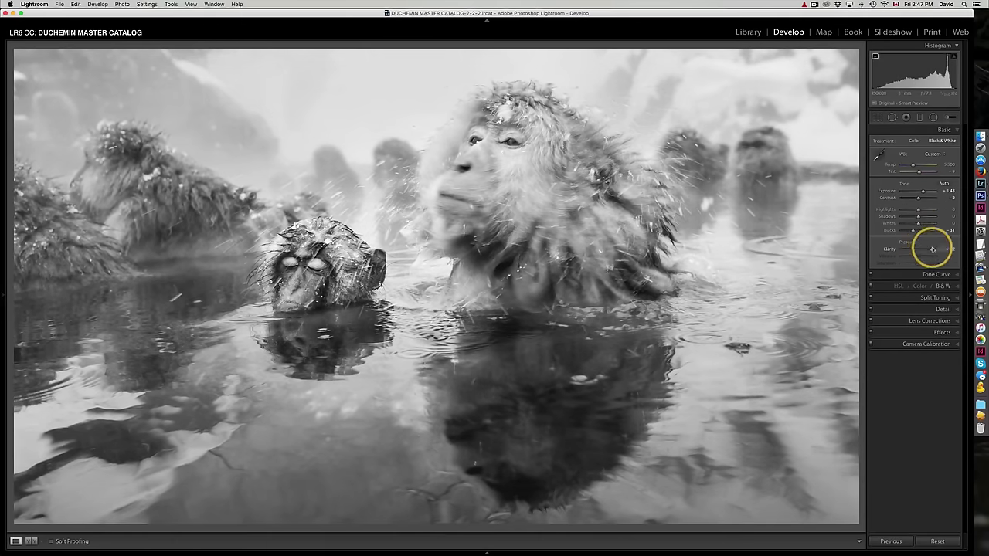
left_click_drag(916, 234, 910, 231)
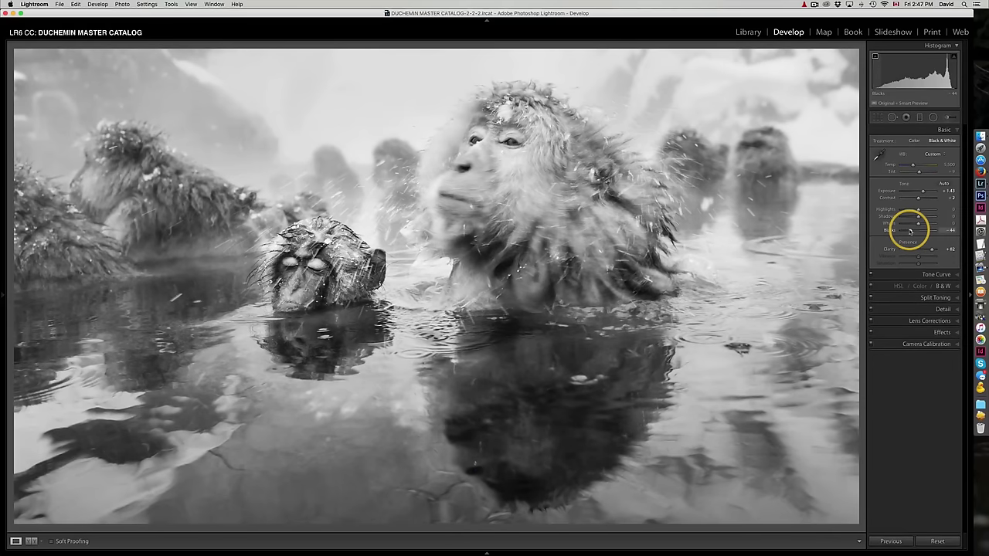